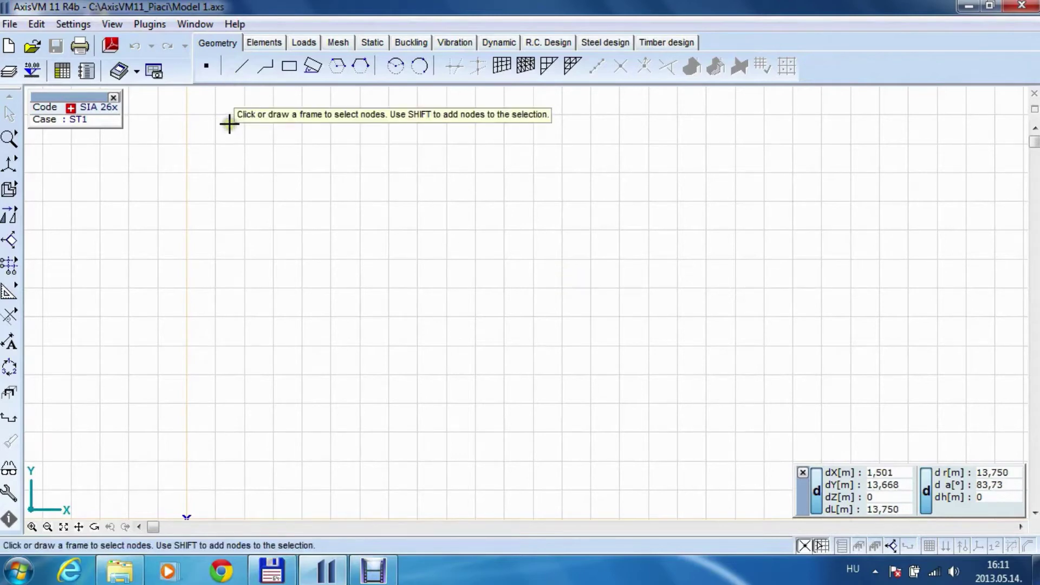
- Launch the Parametric truss girder v2 plugin from the Plugins > DelphiXE menu
left_click(139, 24)
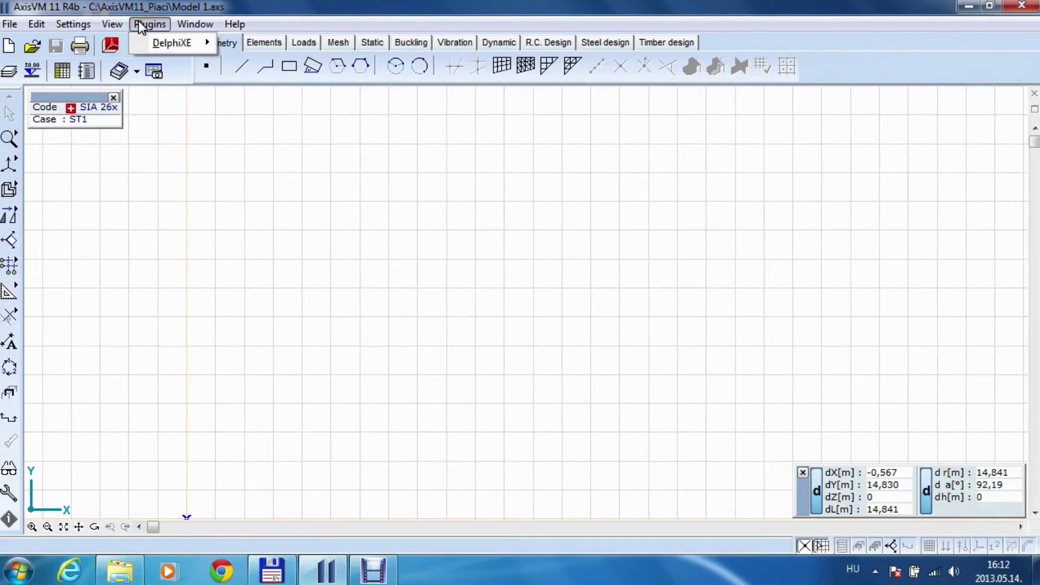
mouse_move(154, 39)
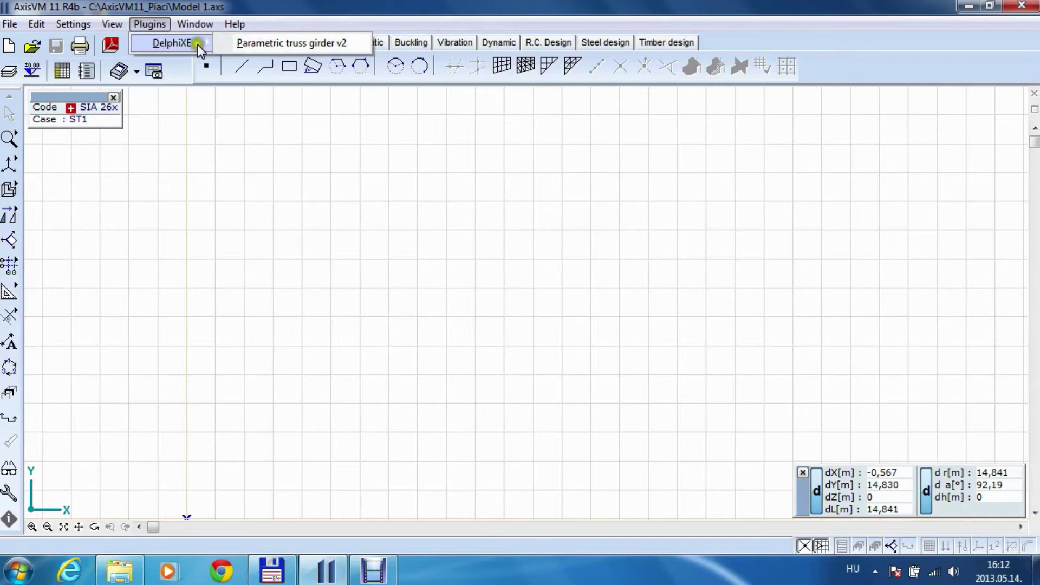
left_click(255, 43)
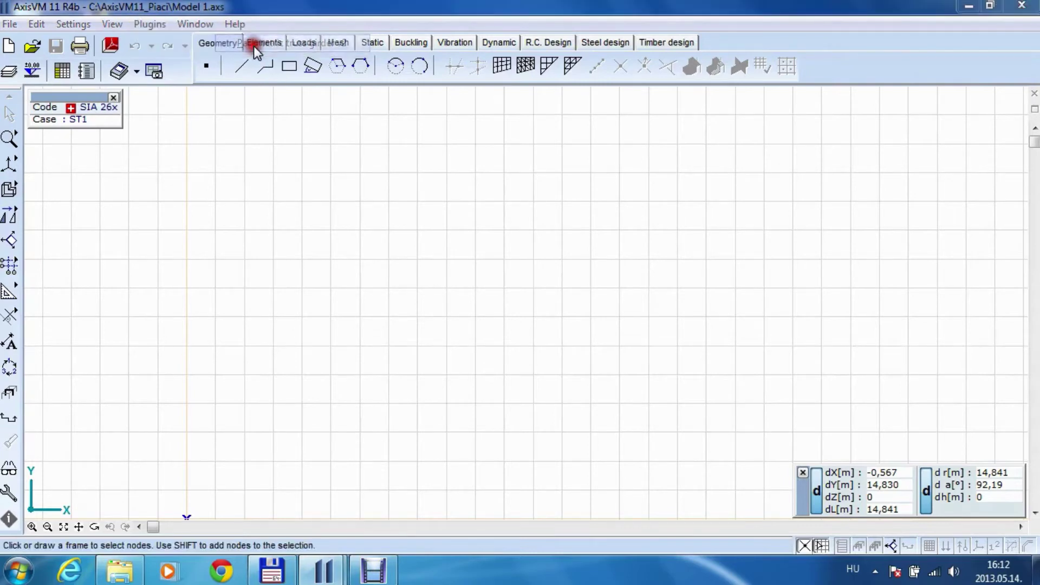
- Show TrussModelDll_v2 in Total Commander's DelphiXE folder, then minimize Total Commander
left_click(271, 571)
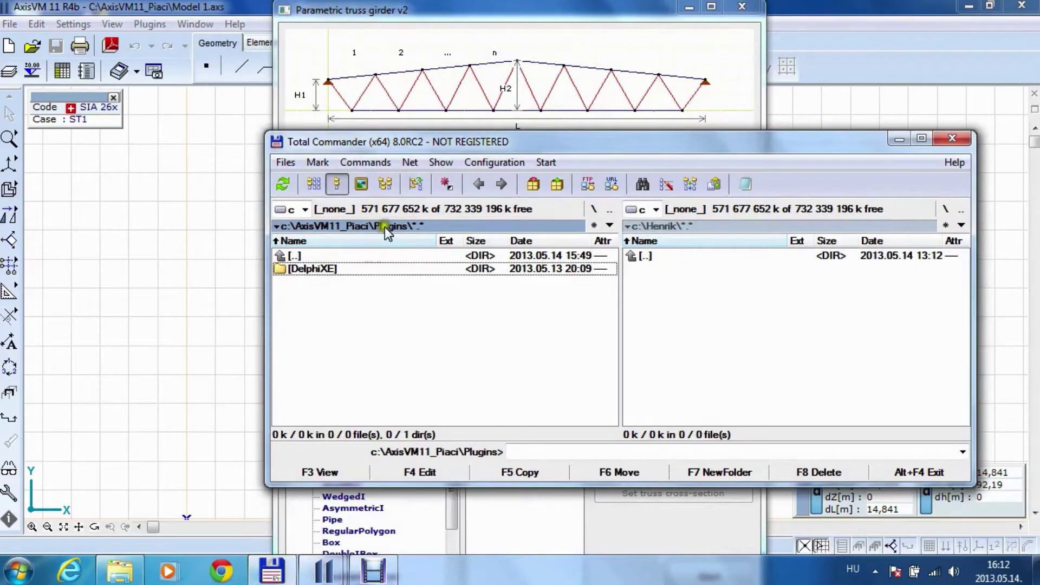
left_click(323, 303)
double_click(316, 274)
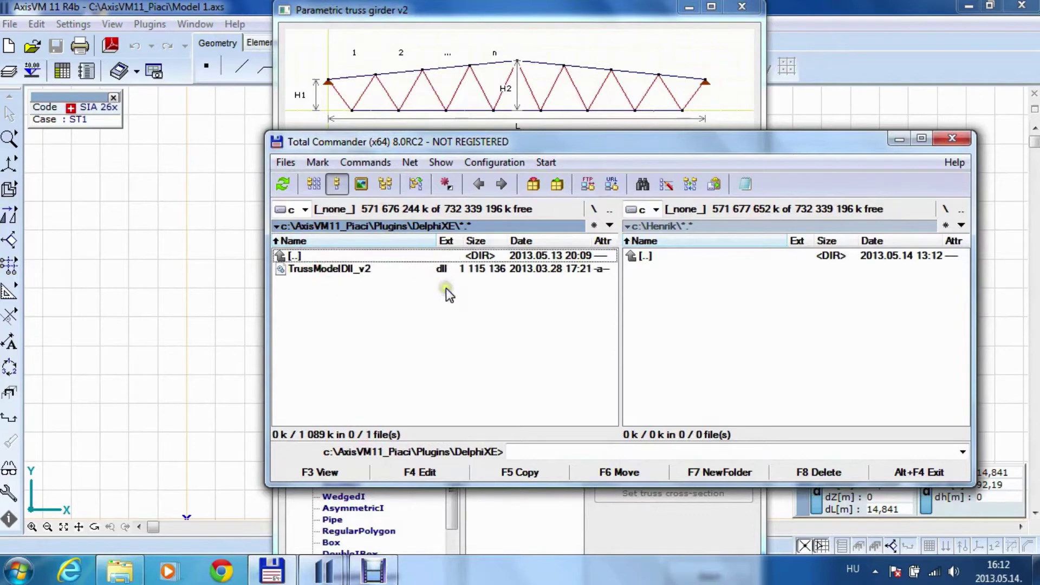
left_click(901, 140)
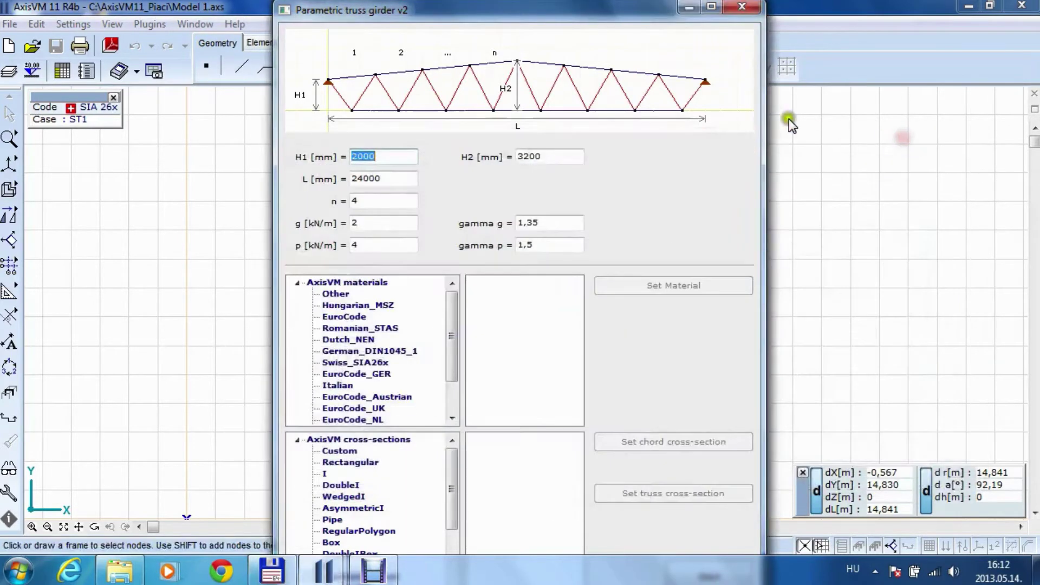
- Maximize the truss dialog and set H1 to 2500, H2 to 3000 and L to 28000 mm
double_click(545, 15)
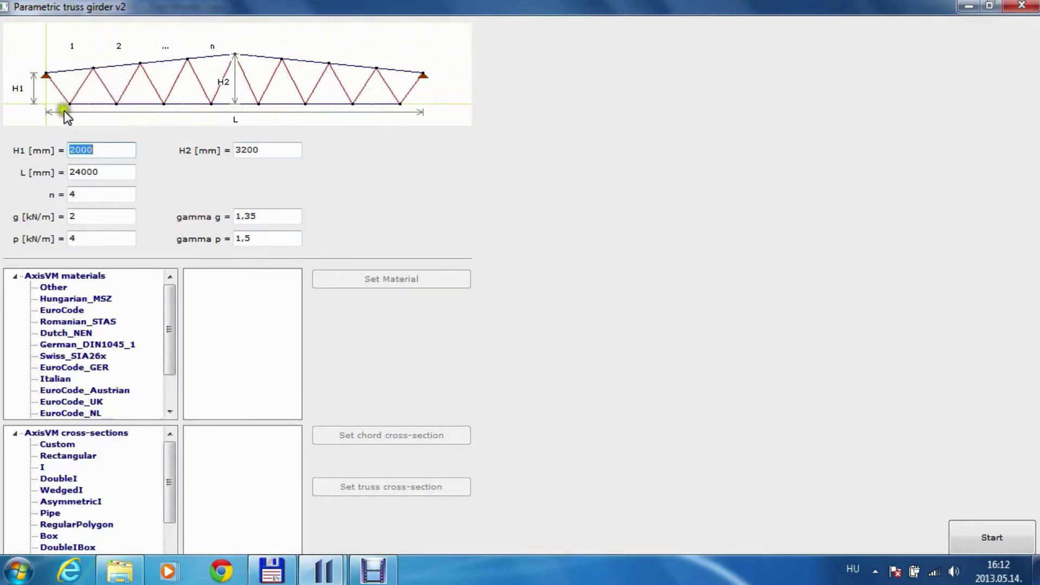
double_click(87, 150)
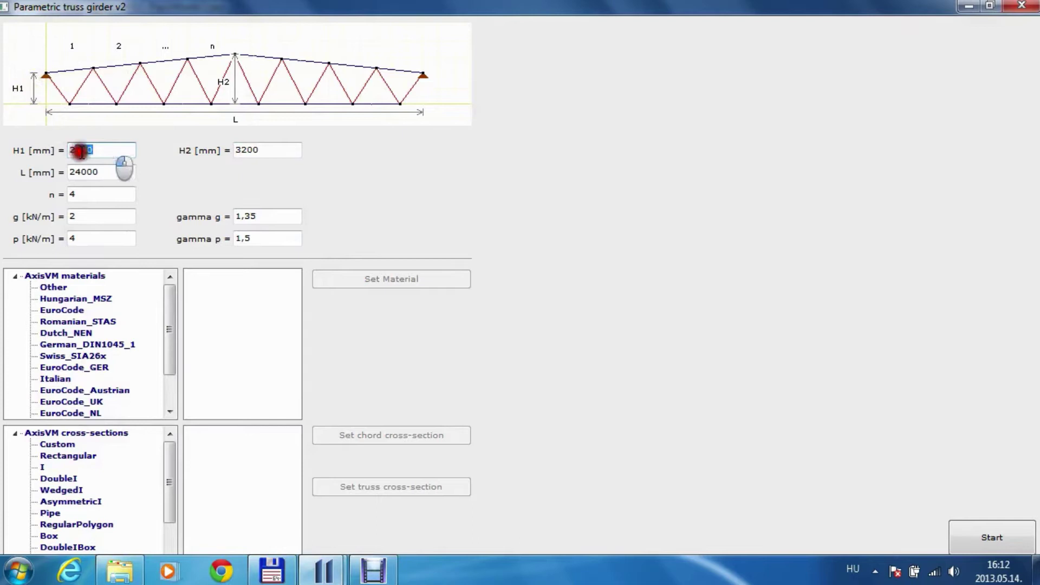
type("25")
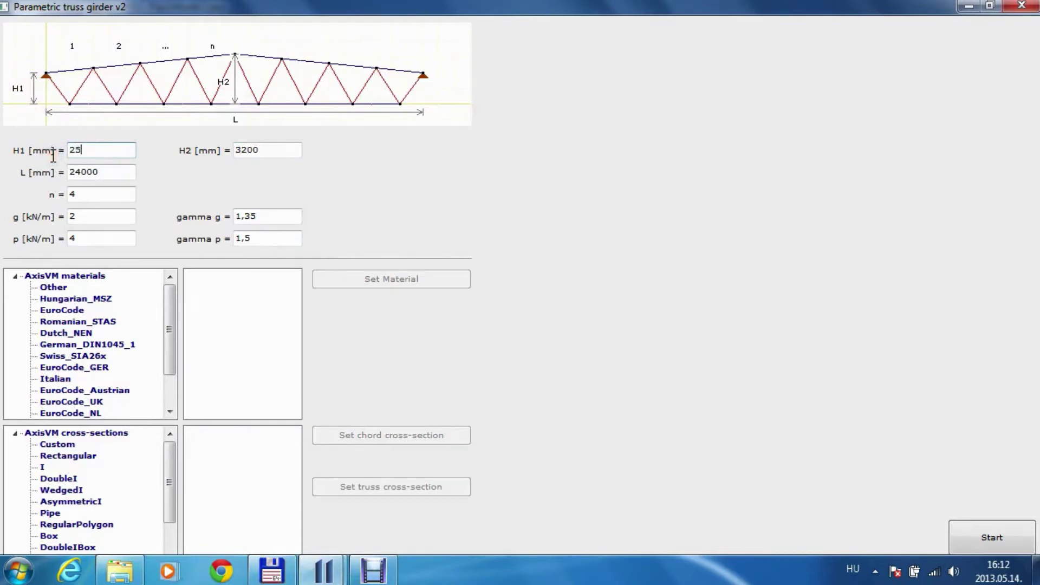
type("00")
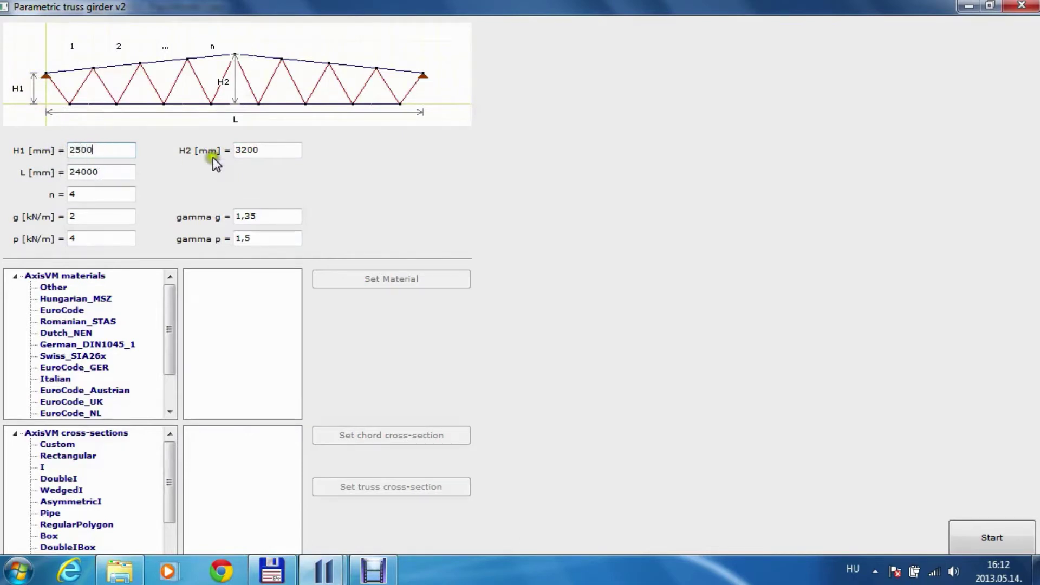
double_click(266, 154)
type("3")
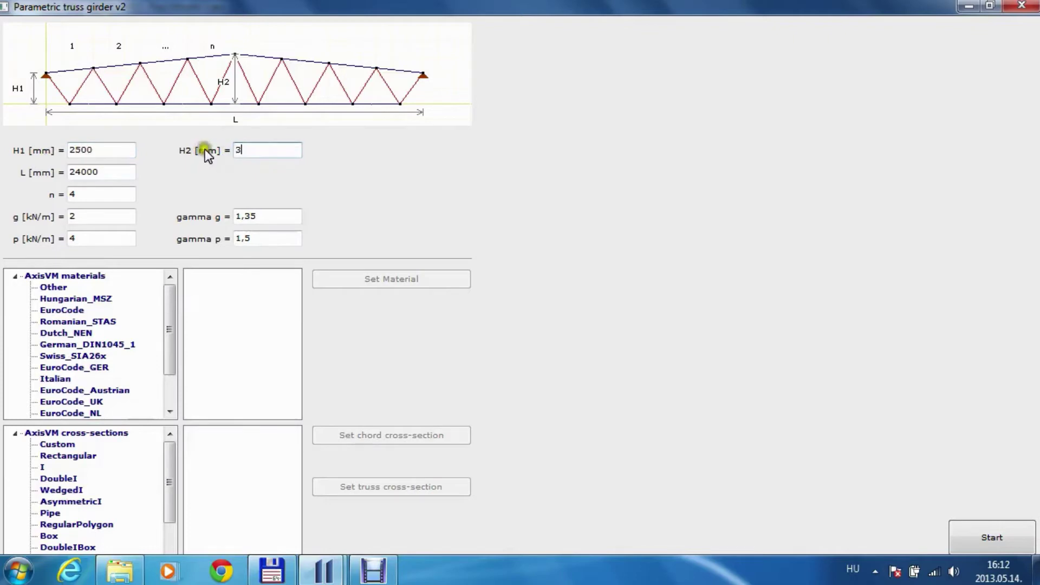
type("000")
left_click(78, 171)
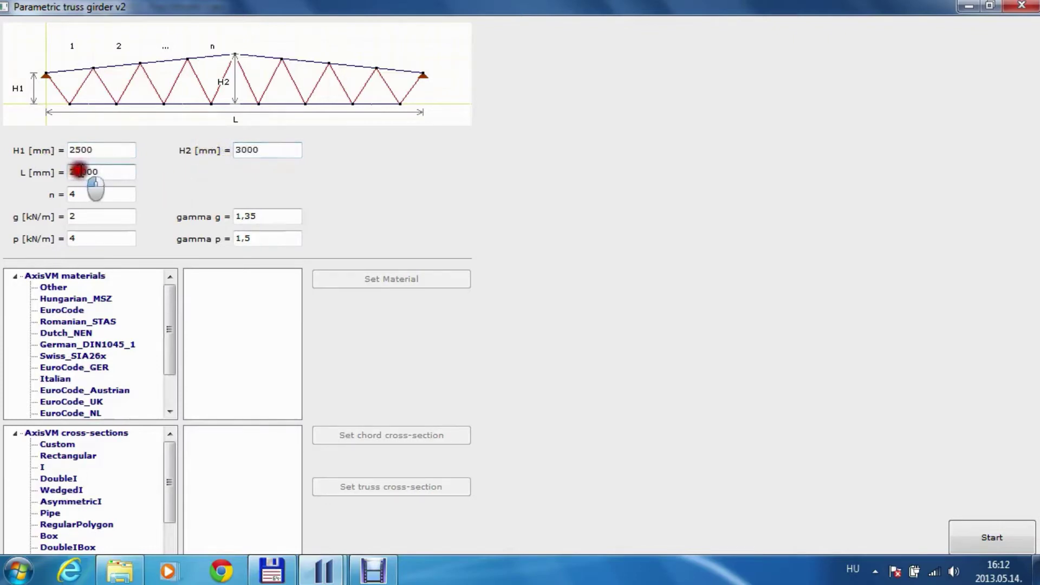
type("8")
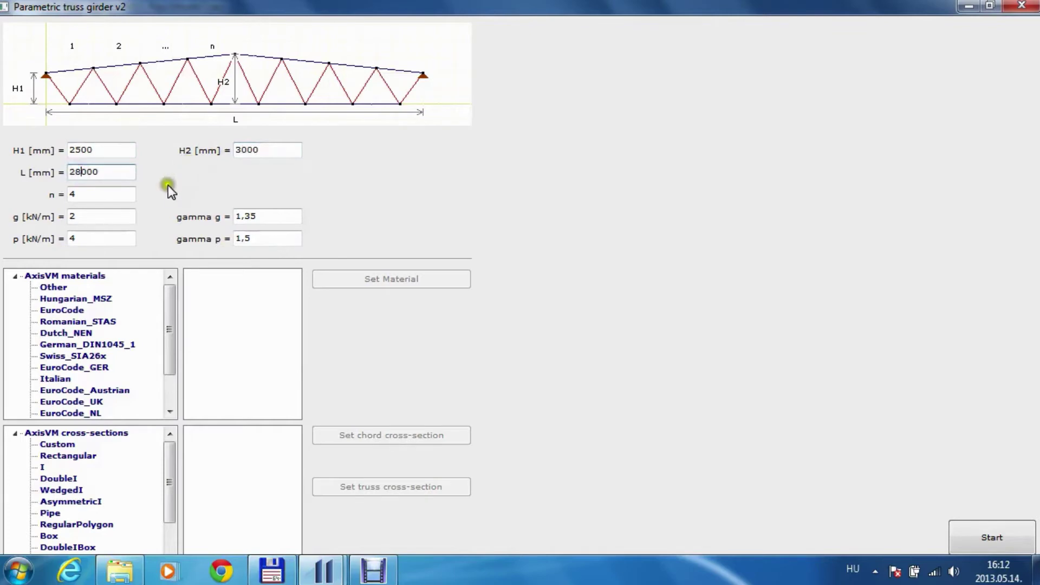
- Set panel count n to 5, dead load g to 3 and live load p to 5 kN/m
double_click(73, 194)
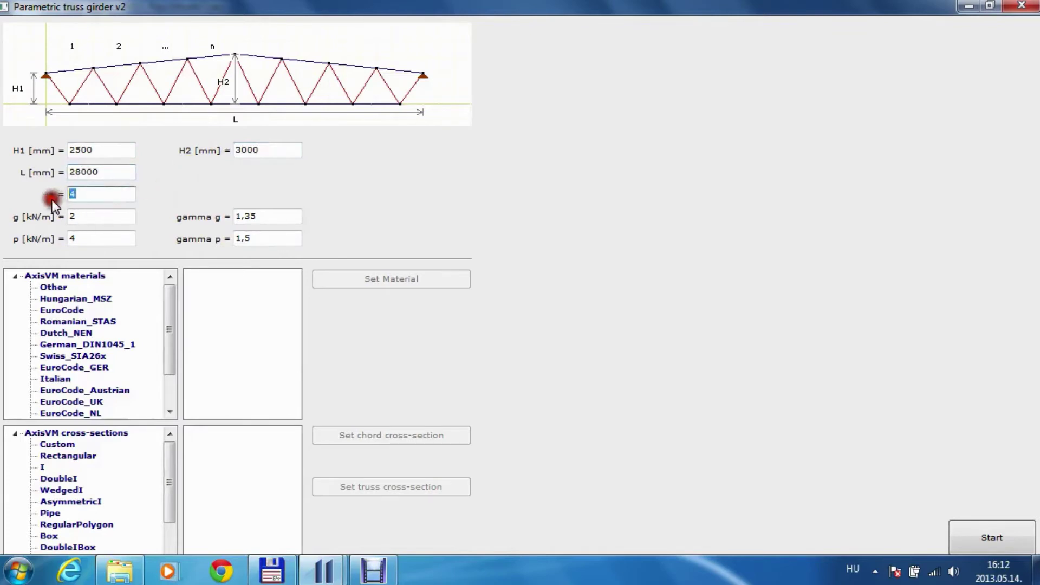
type("5")
double_click(72, 216)
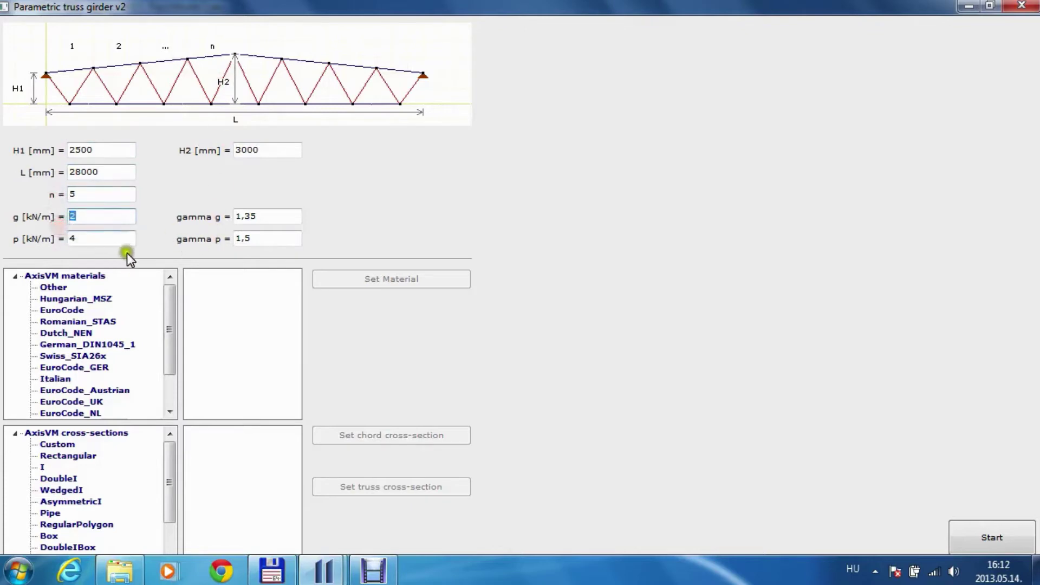
type("3")
double_click(72, 238)
type("5")
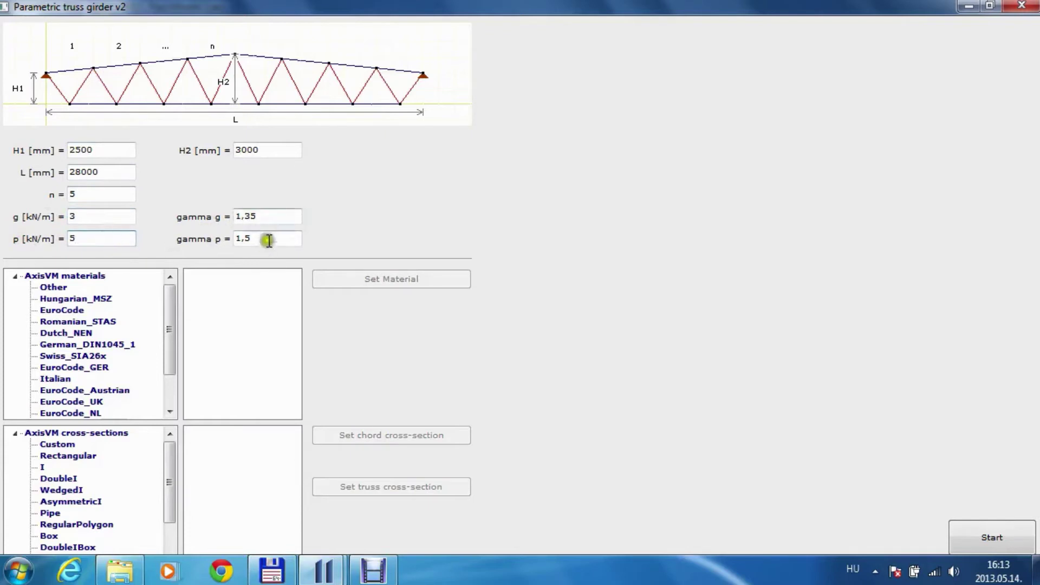
left_click(77, 310)
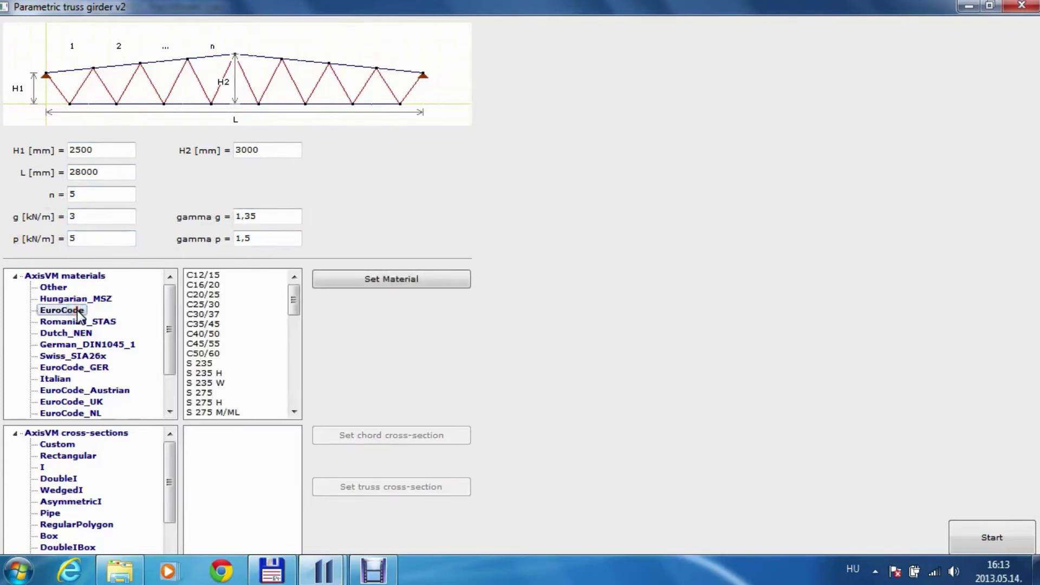
- Apply EuroCode S 275 material and give the chords UC 203 X 203 X 71 sections
left_click(203, 393)
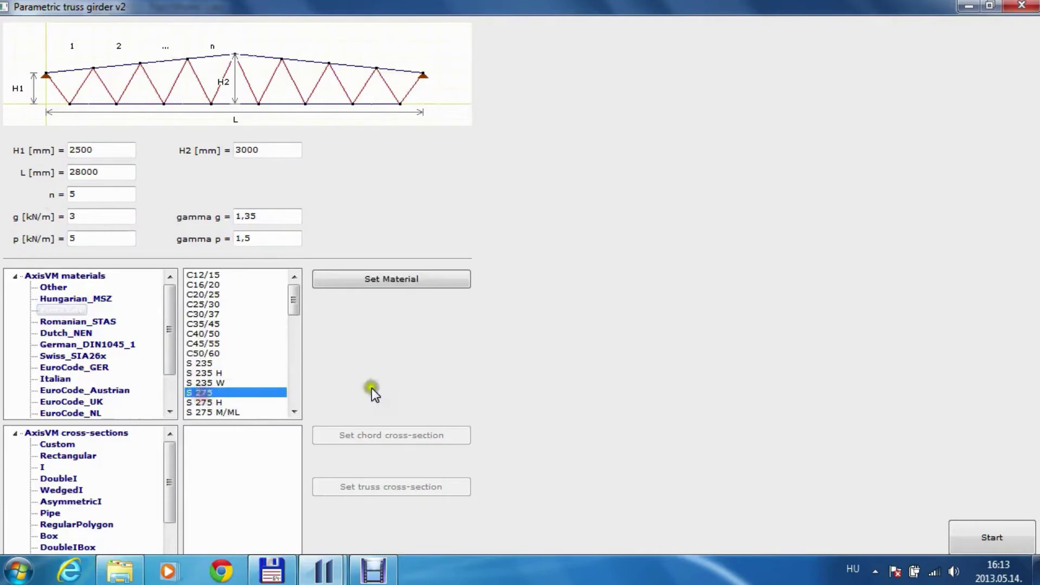
left_click(350, 279)
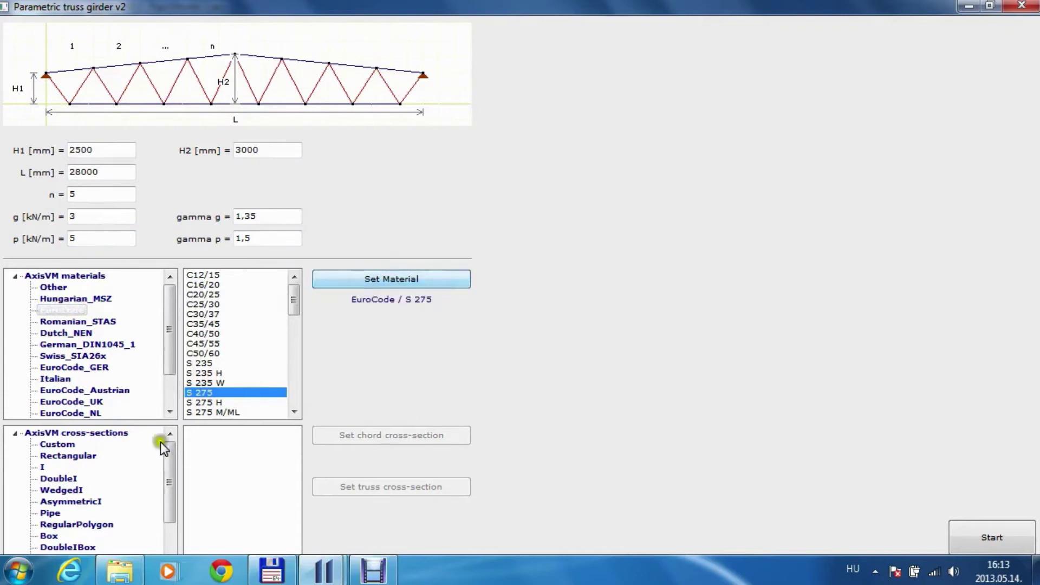
double_click(45, 469)
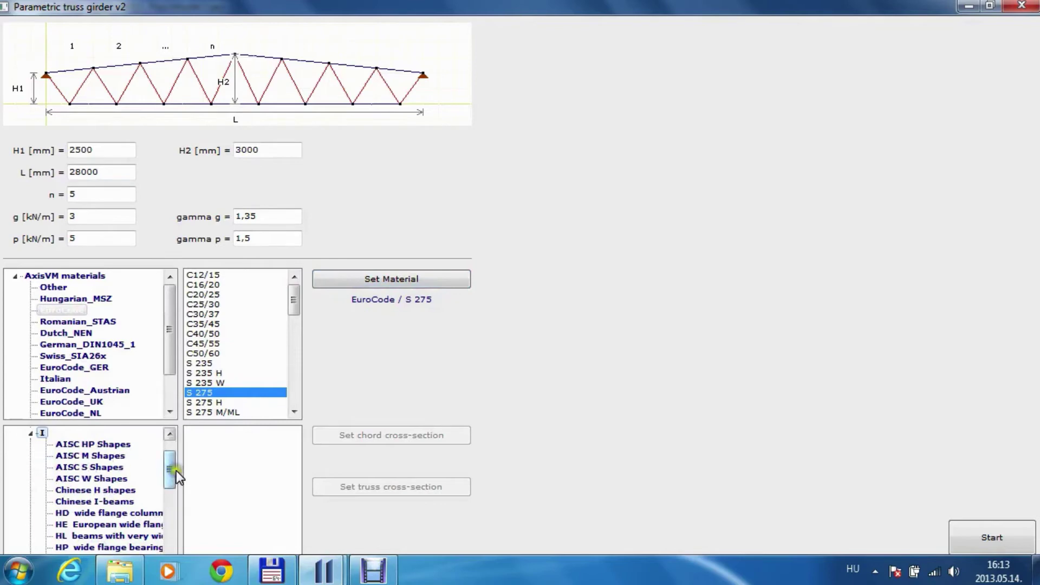
left_click_drag(177, 470, 173, 506)
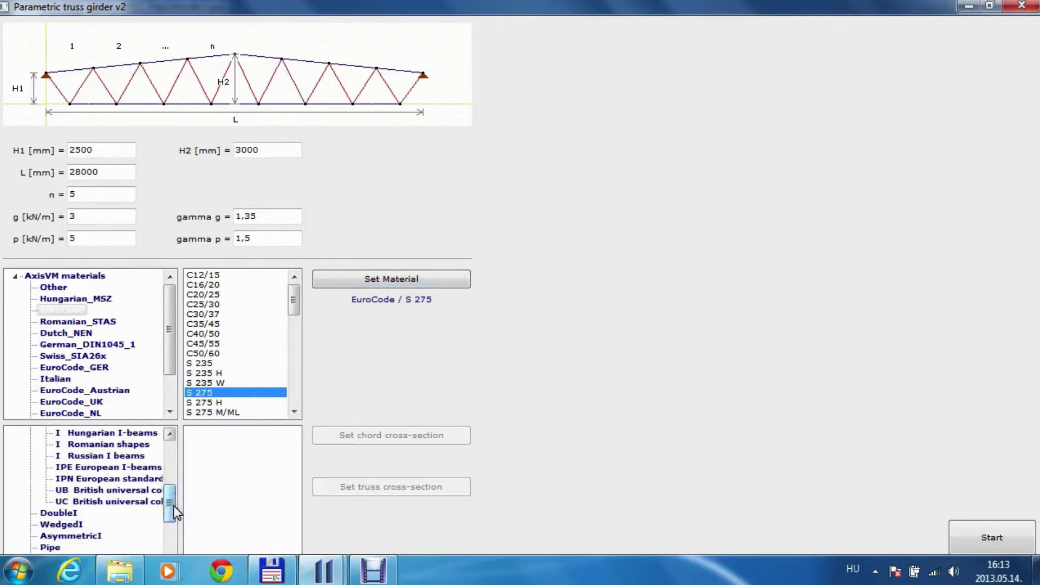
left_click(88, 499)
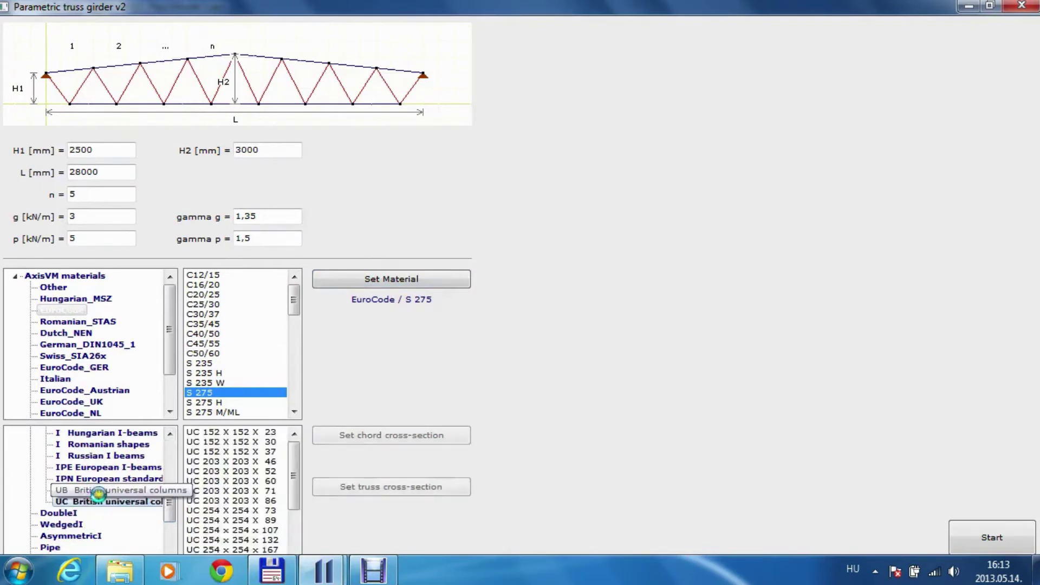
left_click(230, 489)
left_click(411, 431)
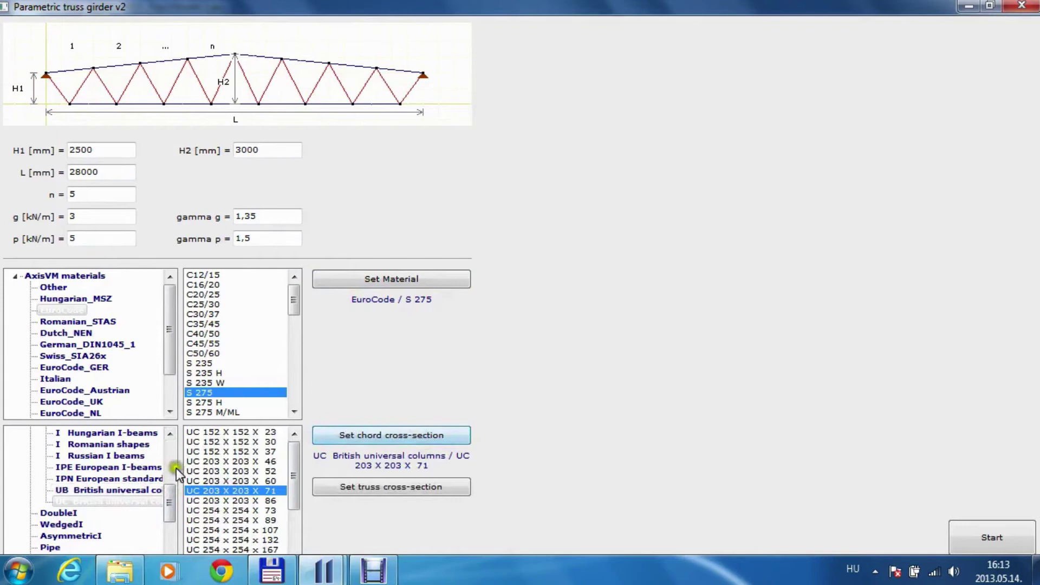
- Assign ROR 114,30* 7,1 pipe sections to the diagonals and generate the girder
scroll(172, 491, "down", 2)
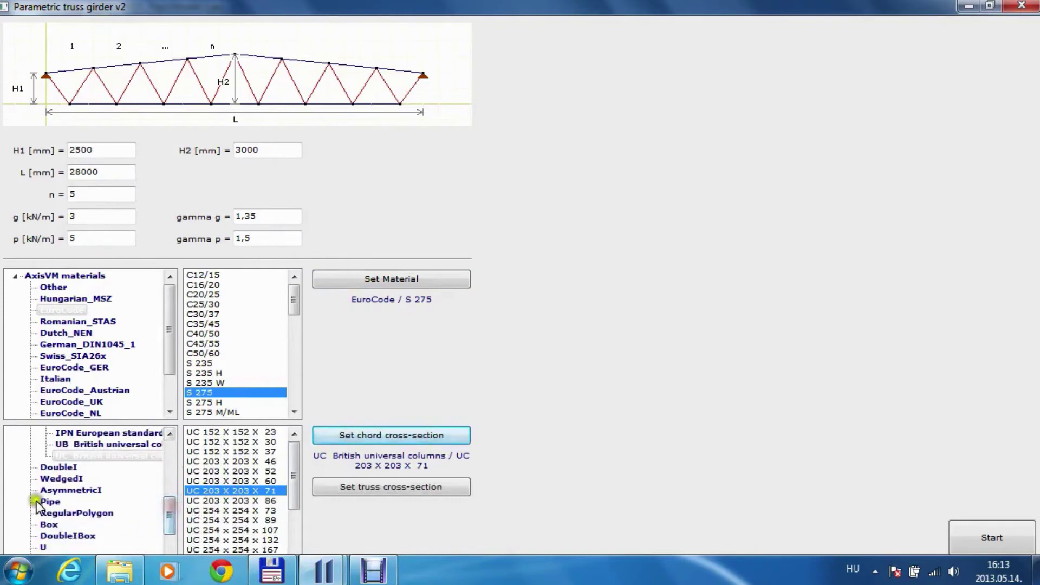
double_click(37, 503)
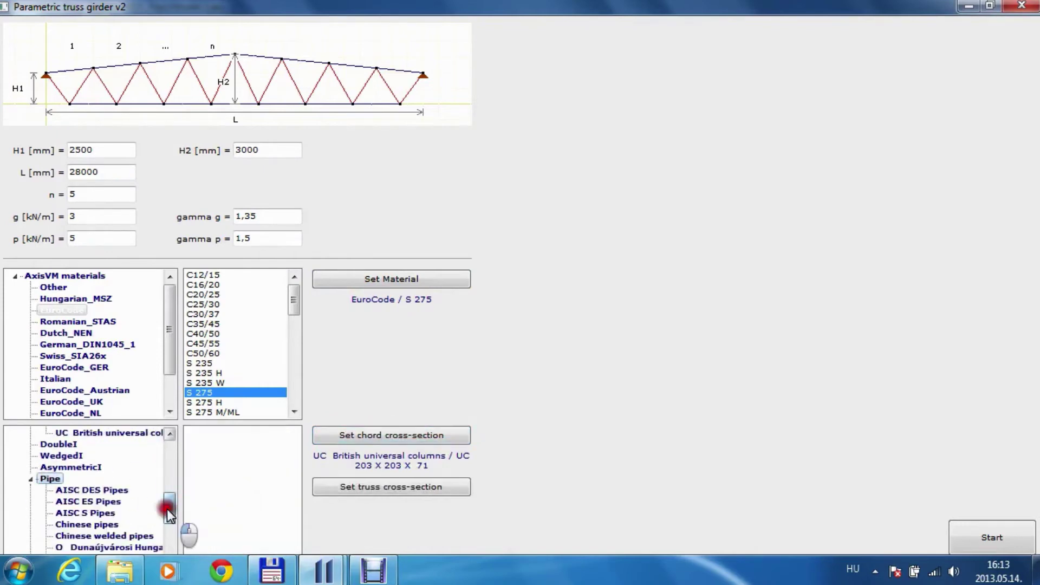
left_click_drag(167, 509, 168, 530)
left_click(109, 479)
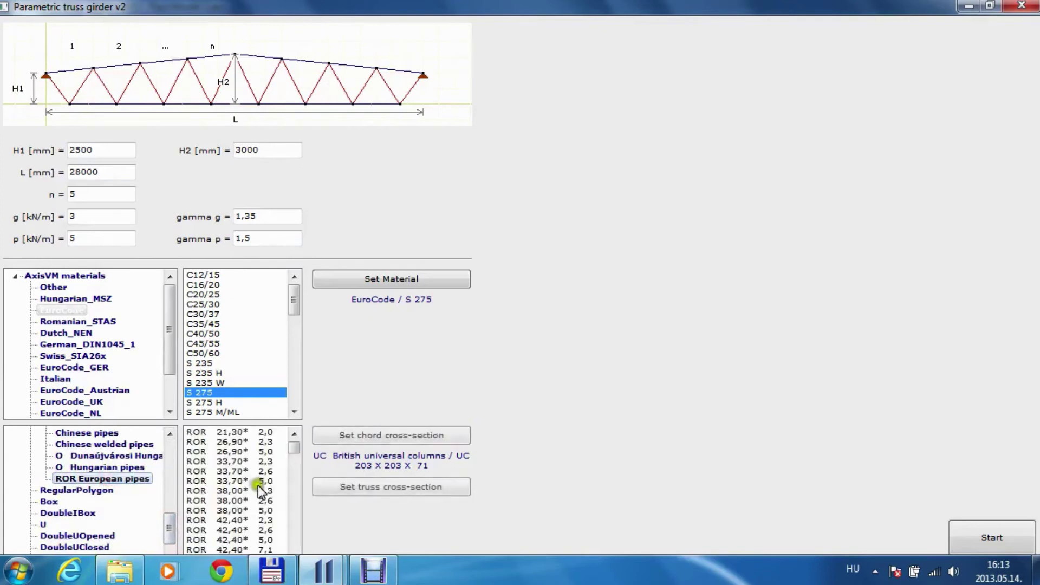
left_click_drag(294, 447, 288, 487)
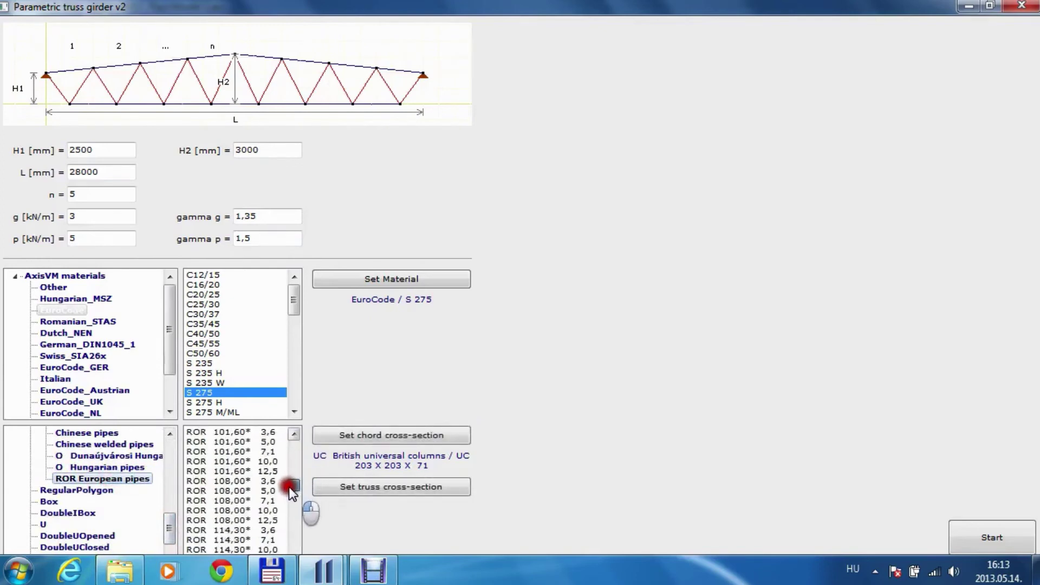
left_click(238, 540)
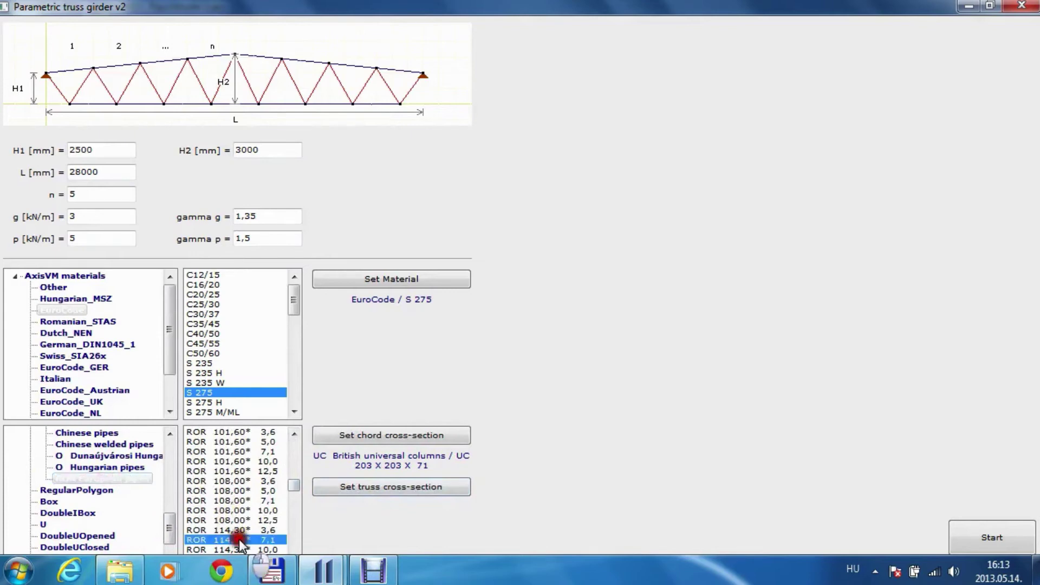
left_click(334, 486)
left_click(966, 541)
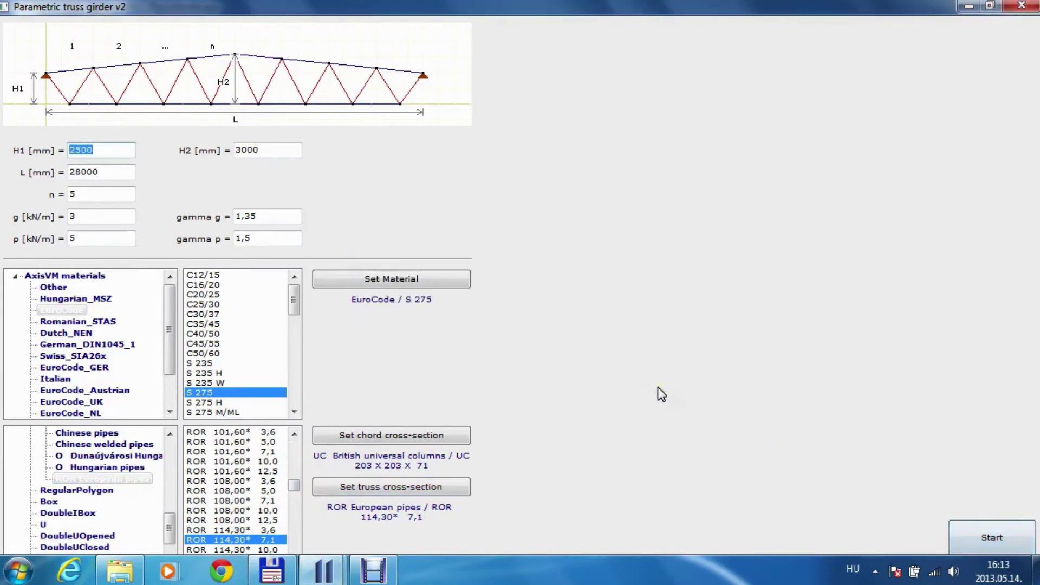
- Close the plugin and view the generated truss in Front View (X-Z)
left_click(1025, 9)
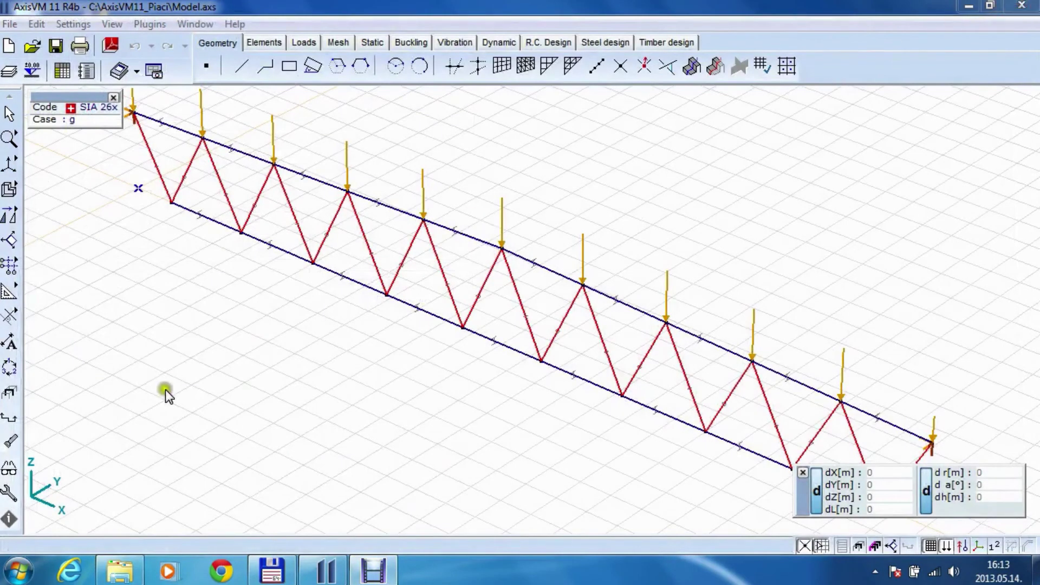
left_click(7, 166)
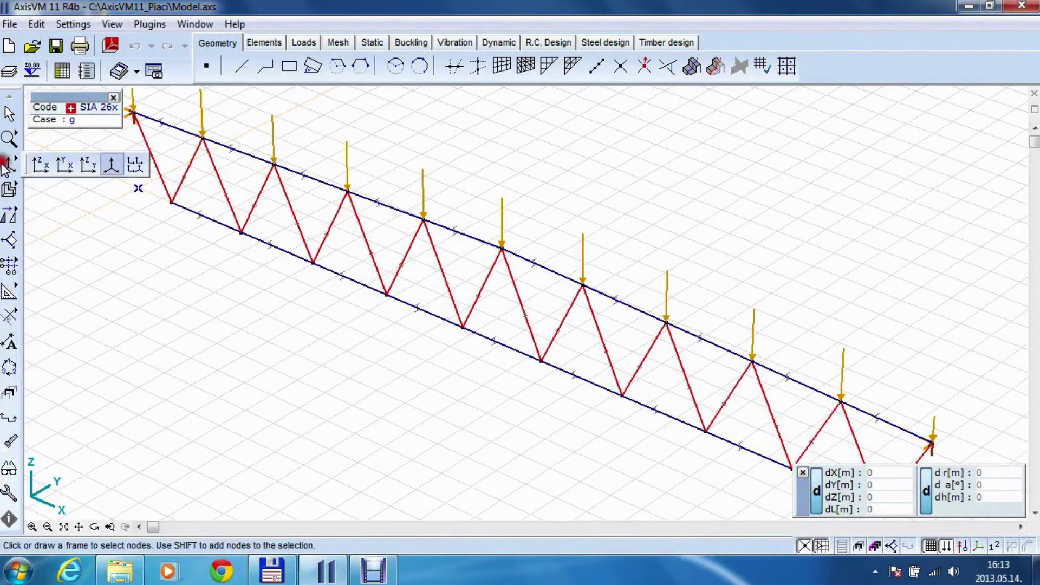
left_click(41, 166)
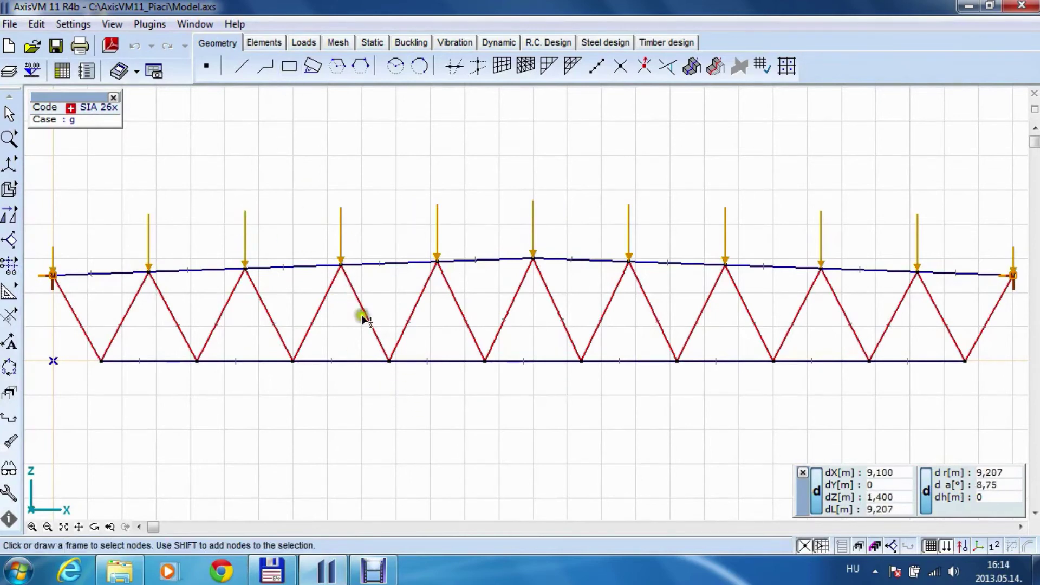
- Verify the diagonal ROR 114,30* 7,1 and chord UC 203 X 203 X 71 sections, then switch to Static
left_click(264, 42)
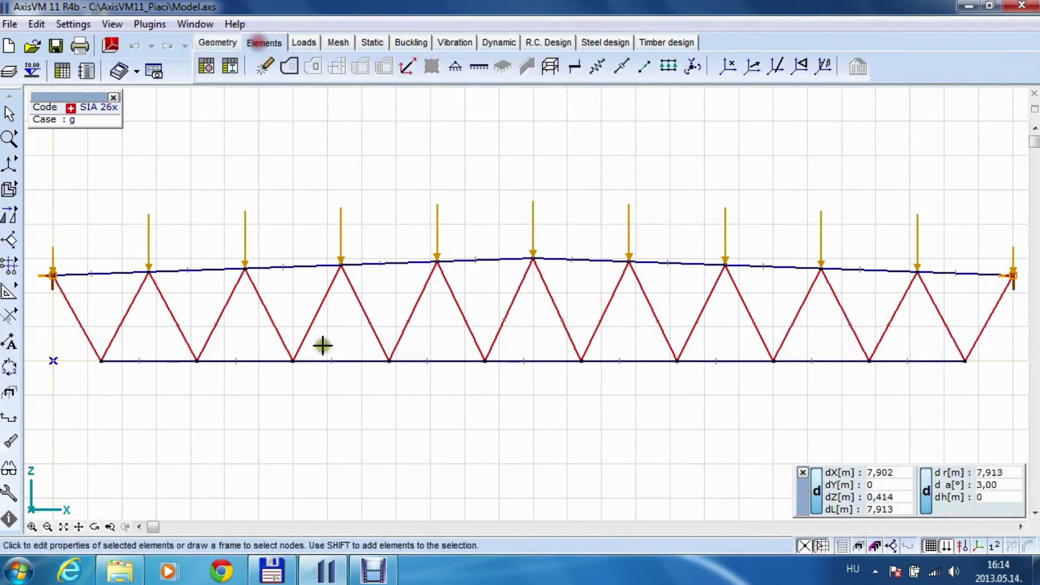
left_click(318, 303)
left_click(318, 306)
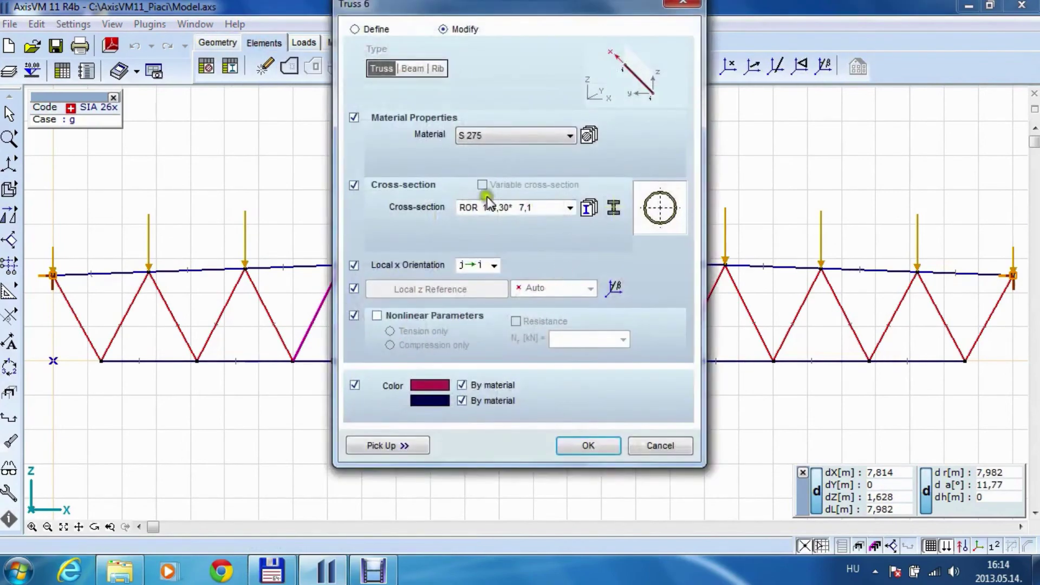
left_click(670, 446)
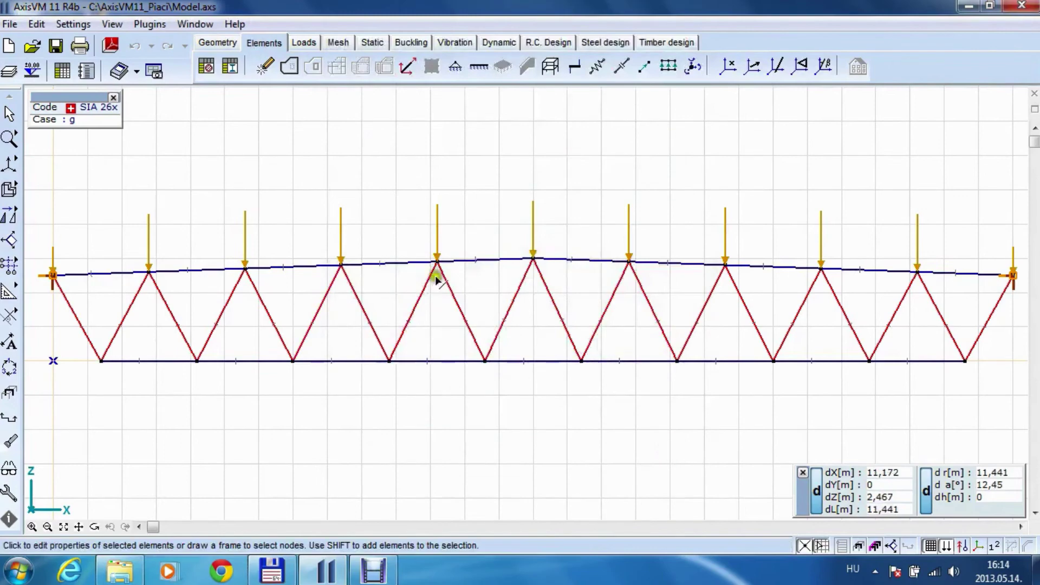
left_click(411, 265)
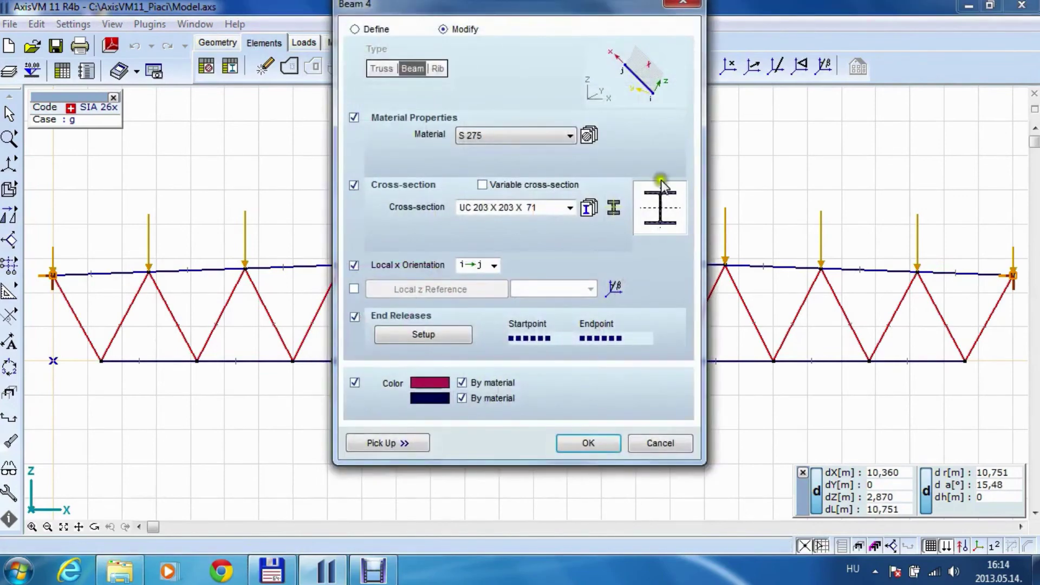
left_click(588, 447)
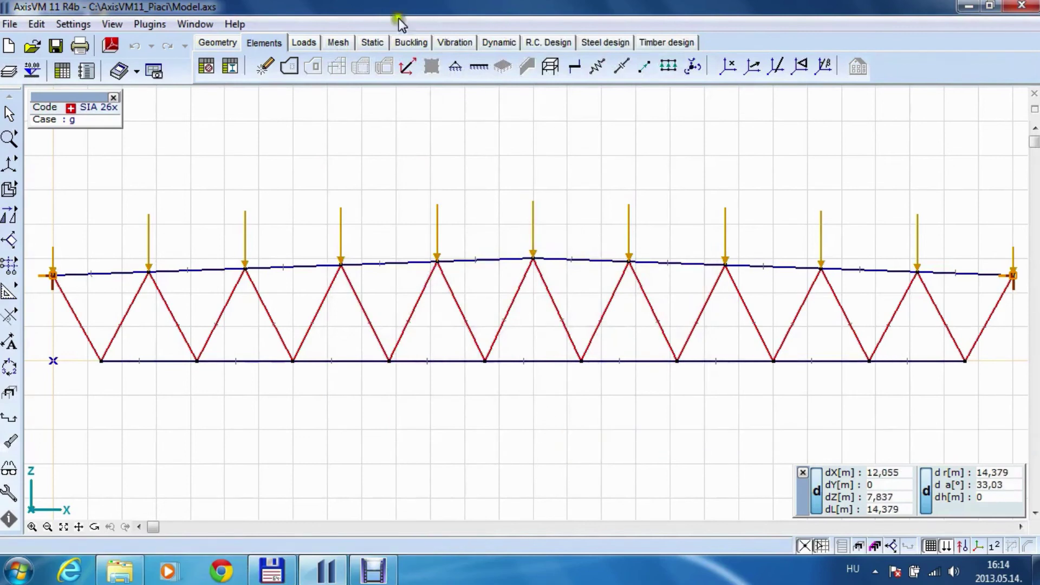
left_click(375, 43)
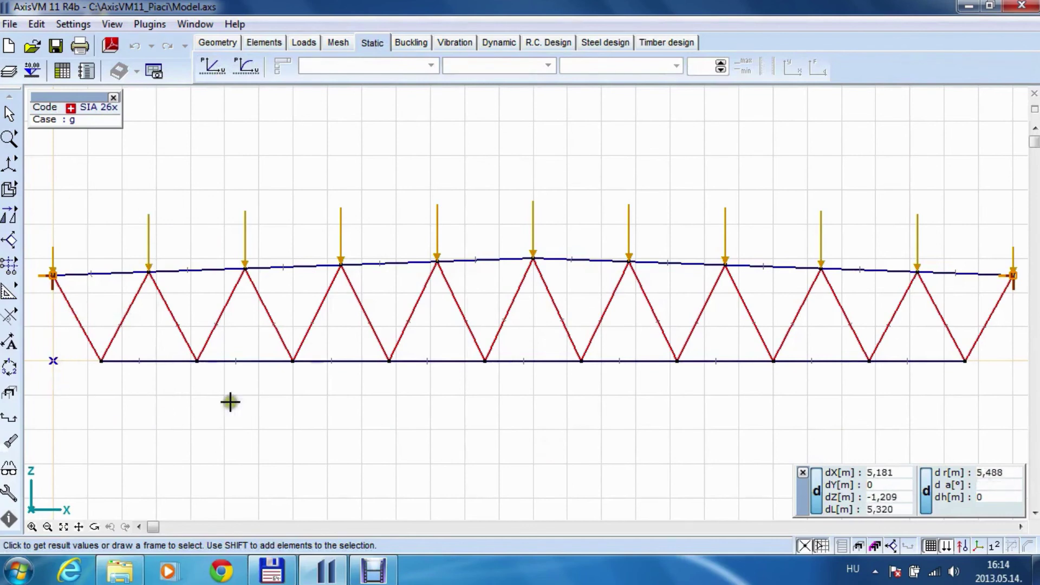
scroll(285, 373, "down", 1)
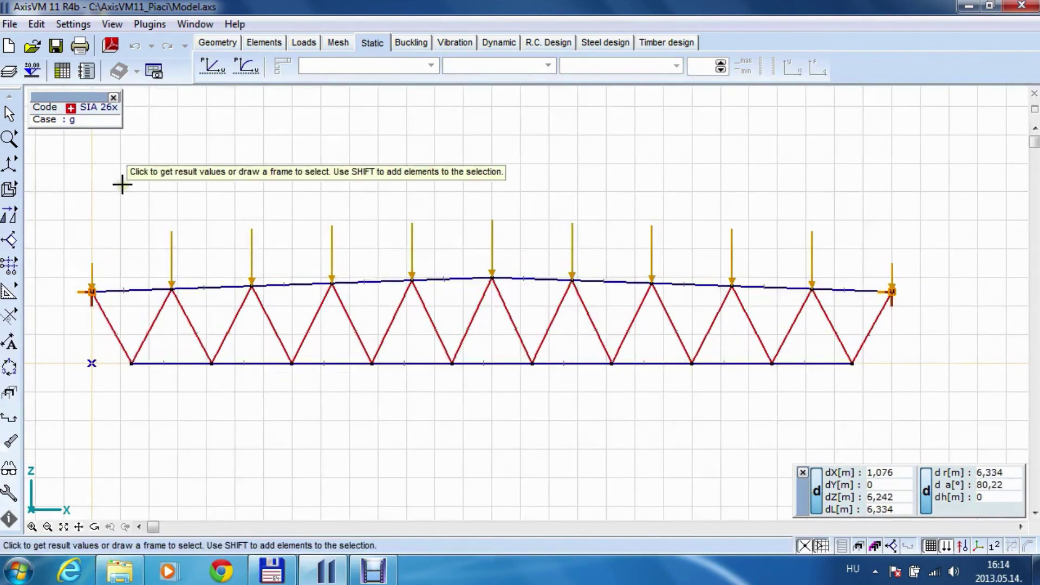